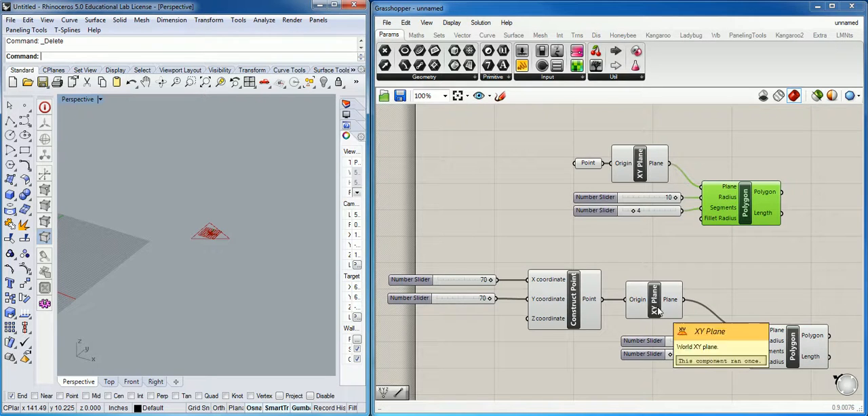
Move the upper XY Plane aside and wire the Point parameter directly into the upper Polygon's Plane input
{"action": "left_click_drag", "start_coordinate": [640, 163], "coordinate": [663, 130]}
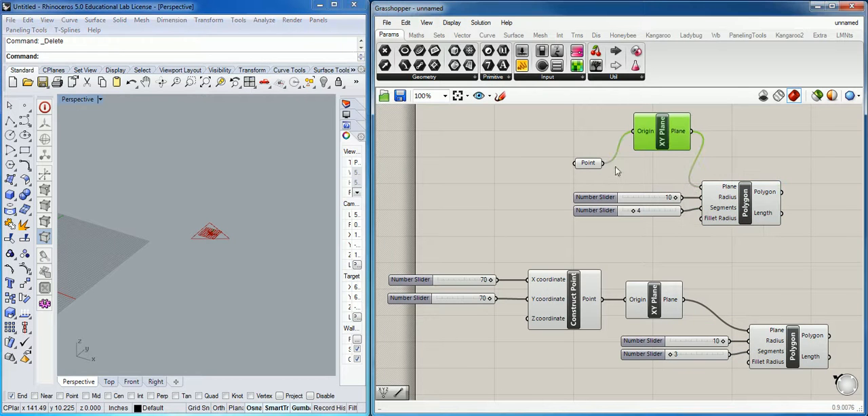
{"action": "left_click_drag", "start_coordinate": [608, 164], "coordinate": [699, 188]}
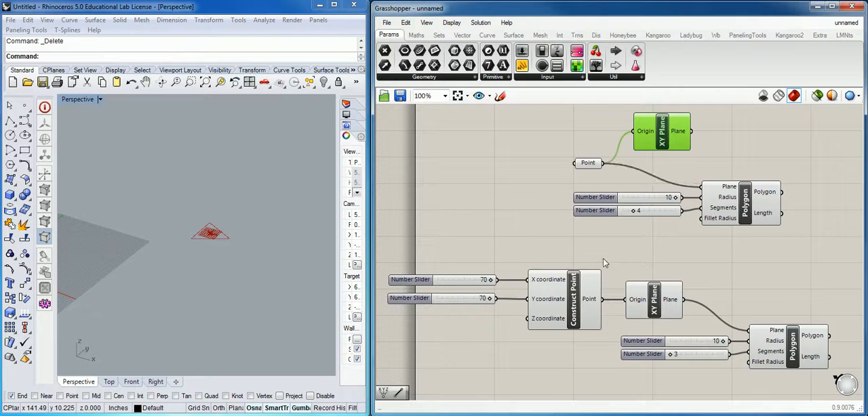
{"action": "right_click_drag", "start_coordinate": [209, 245], "coordinate": [241, 261]}
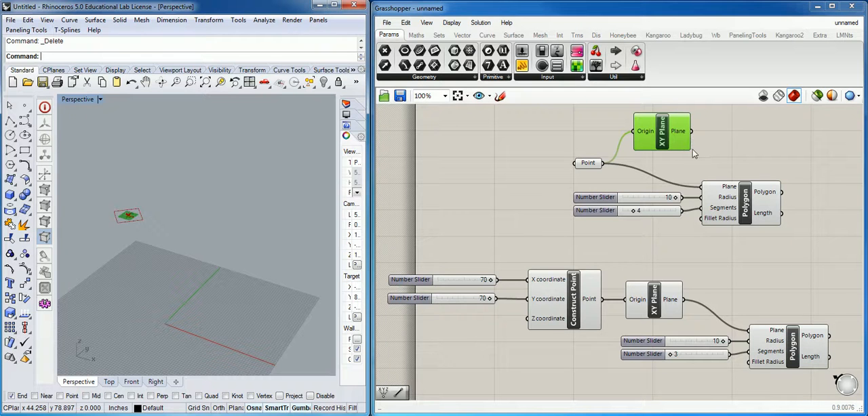
Undo the direct Point-to-Polygon wiring and the move of the upper XY Plane component
{"action": "key", "text": "ctrl+z"}
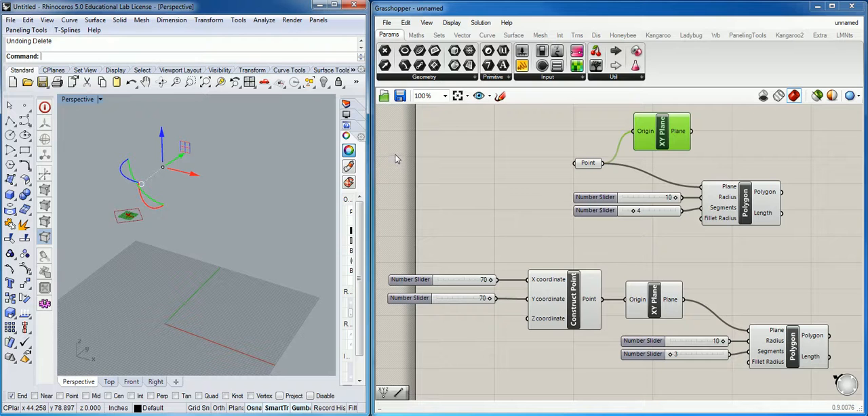
{"action": "key", "text": "ctrl+y"}
{"action": "left_click", "coordinate": [694, 15]}
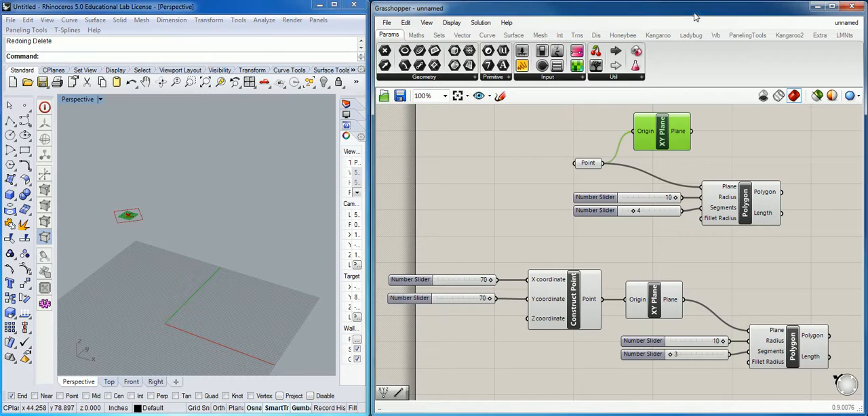
{"action": "key", "text": "ctrl+z"}
{"action": "key", "text": "ctrl+z"}
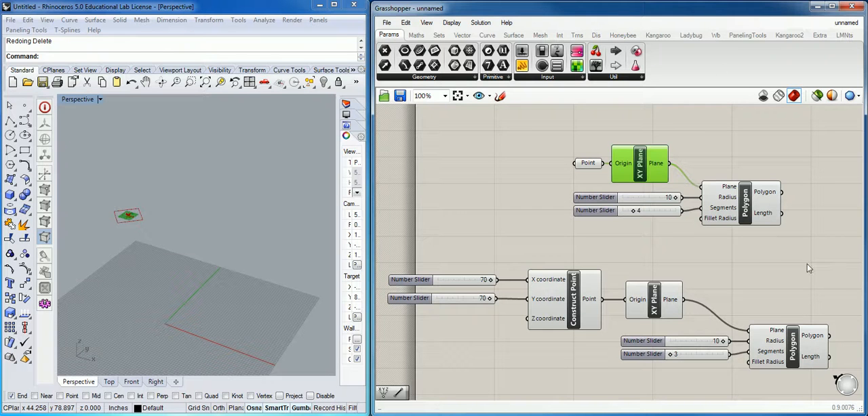
Set the lower Polygon's Segments slider to 4
{"action": "mouse_move", "coordinate": [827, 234]}
{"action": "right_mouse_down"}
{"action": "mouse_move", "coordinate": [792, 241]}
{"action": "mouse_move", "coordinate": [819, 231]}
{"action": "right_mouse_up"}
{"action": "right_click_drag", "start_coordinate": [161, 259], "coordinate": [188, 271], "text": "shift"}
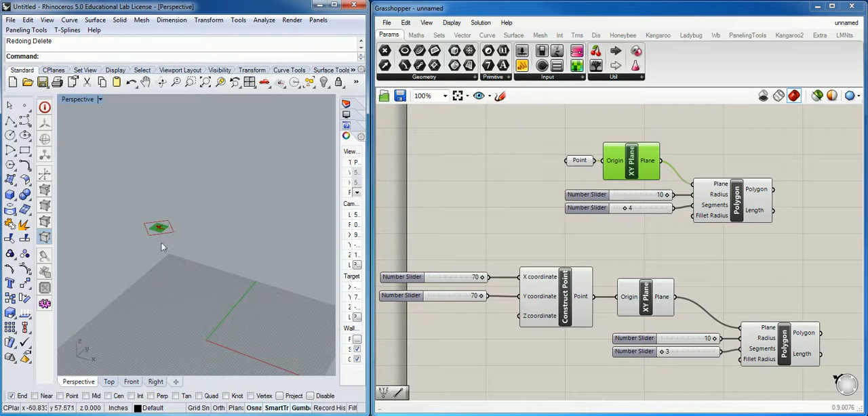
{"action": "right_click_drag", "start_coordinate": [233, 253], "coordinate": [179, 262], "text": "shift"}
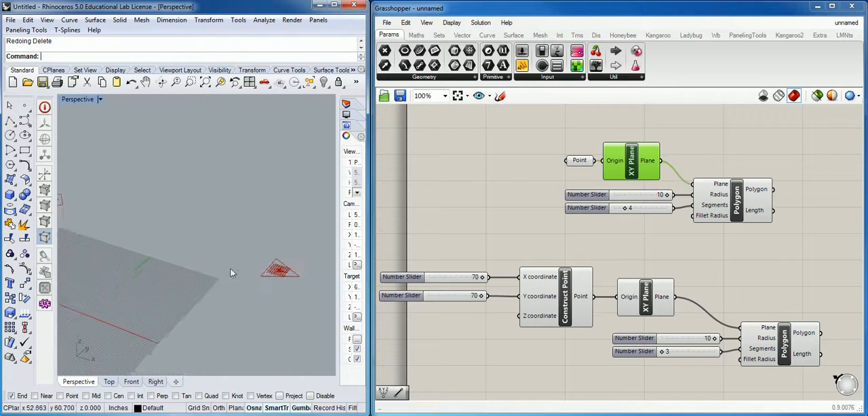
{"action": "mouse_move", "coordinate": [217, 290]}
{"action": "right_mouse_down"}
{"action": "mouse_move", "coordinate": [188, 271]}
{"action": "mouse_move", "coordinate": [251, 290]}
{"action": "mouse_move", "coordinate": [277, 286]}
{"action": "mouse_move", "coordinate": [223, 283]}
{"action": "right_mouse_up"}
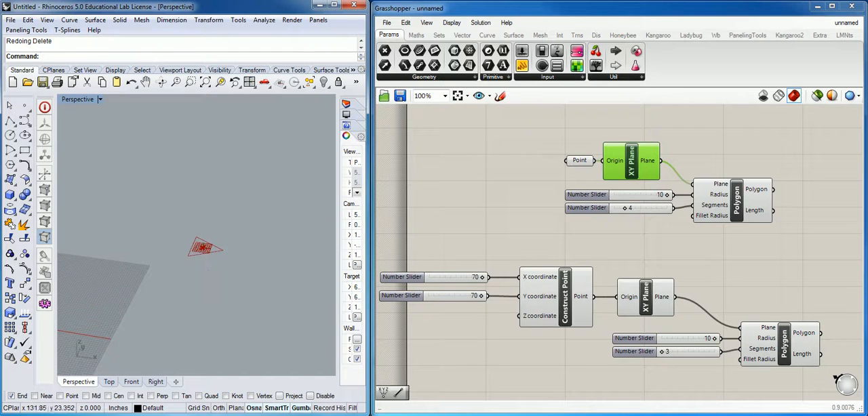
{"action": "left_click_drag", "start_coordinate": [663, 354], "coordinate": [670, 354]}
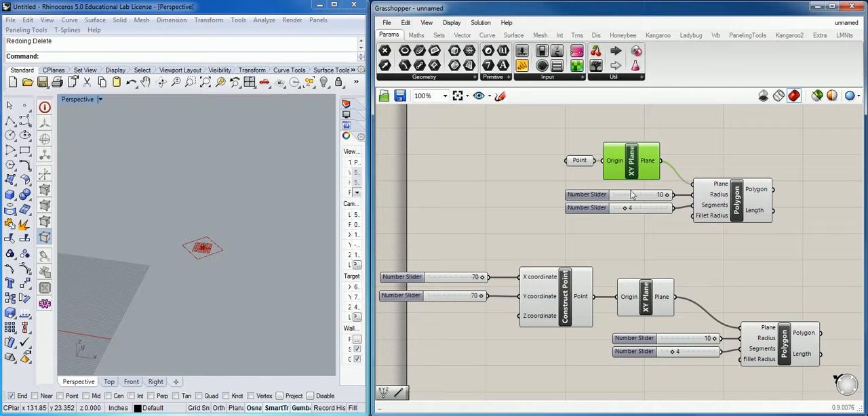
Search the available components for "rotate", then dismiss the search without placing one
{"action": "mouse_move", "coordinate": [625, 307]}
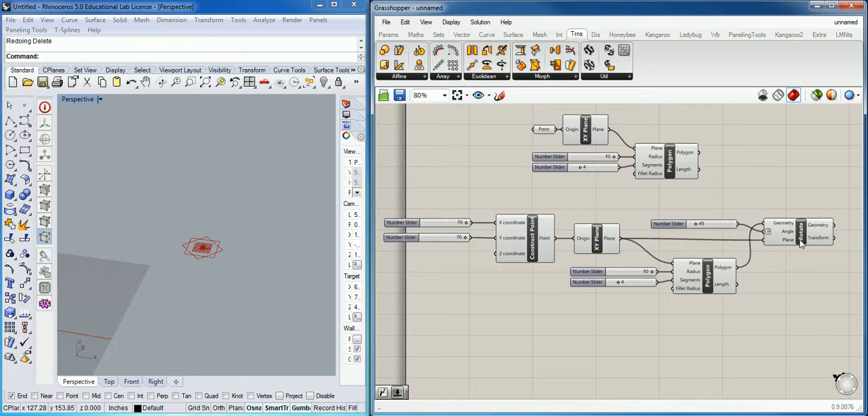
{"action": "double_click", "coordinate": [797, 176]}
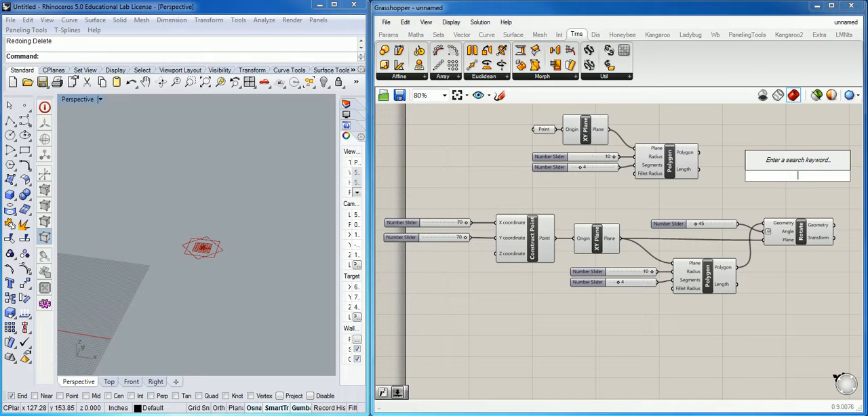
{"action": "type", "text": "rota"}
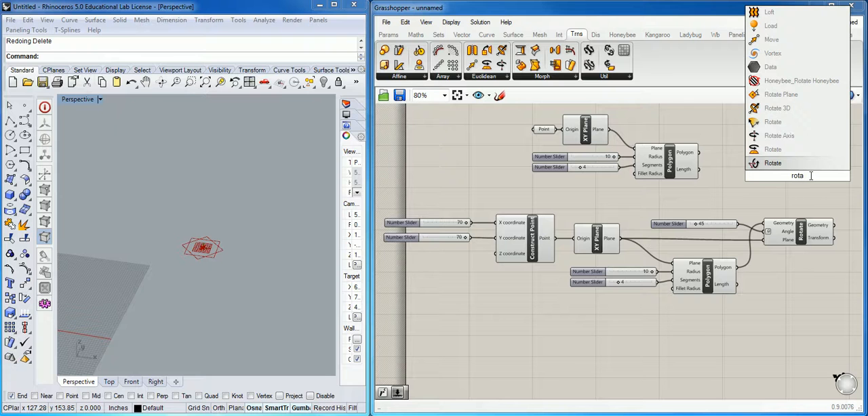
{"action": "type", "text": "a"}
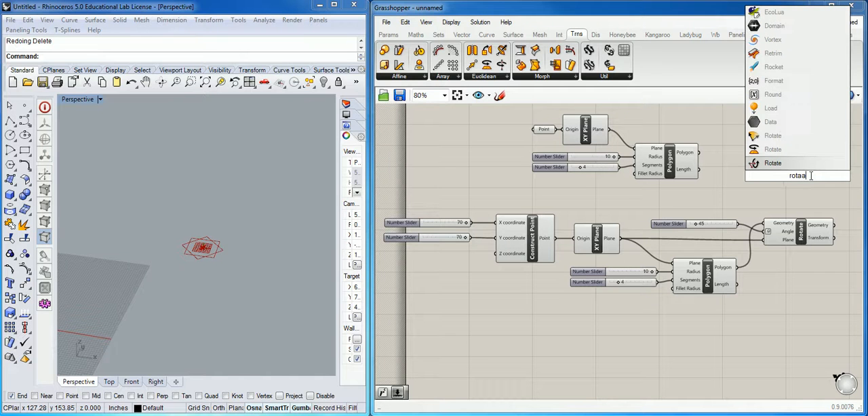
{"action": "key", "text": "BackSpace"}
{"action": "type", "text": "te"}
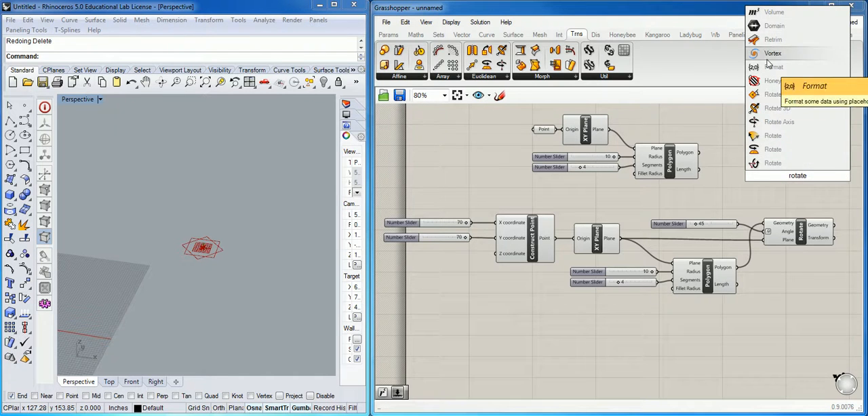
{"action": "left_click", "coordinate": [808, 206]}
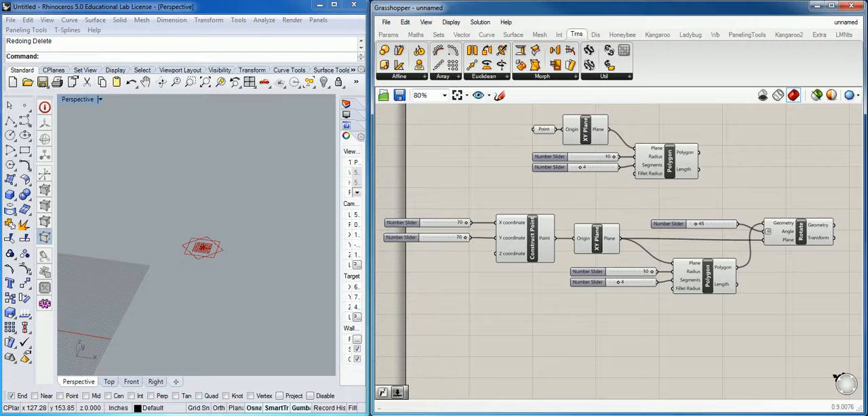
{"action": "left_click_drag", "start_coordinate": [867, 55], "coordinate": [469, 89]}
{"action": "left_click_drag", "start_coordinate": [867, 58], "coordinate": [700, 53]}
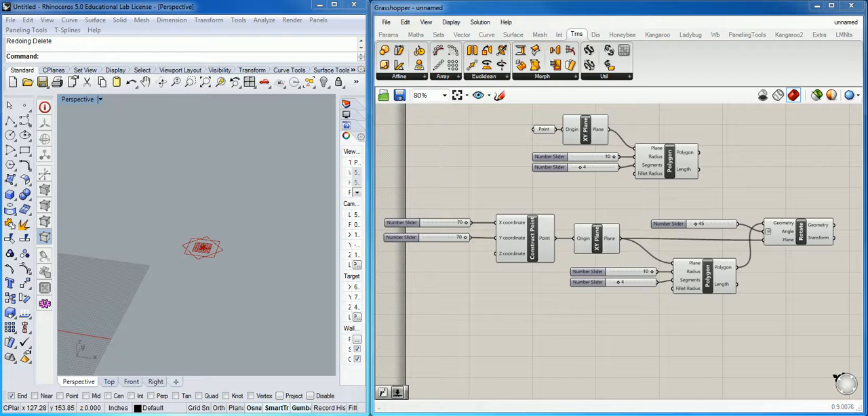
{"action": "left_click_drag", "start_coordinate": [800, 234], "coordinate": [800, 234], "text": "alt"}
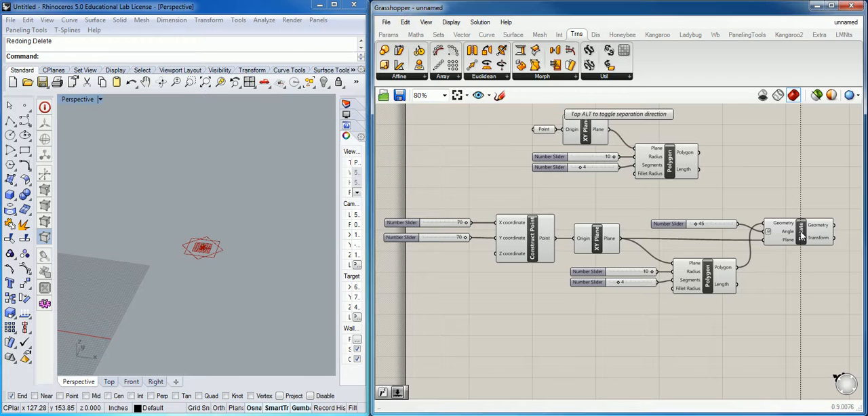
{"action": "left_click", "coordinate": [801, 232], "text": "alt"}
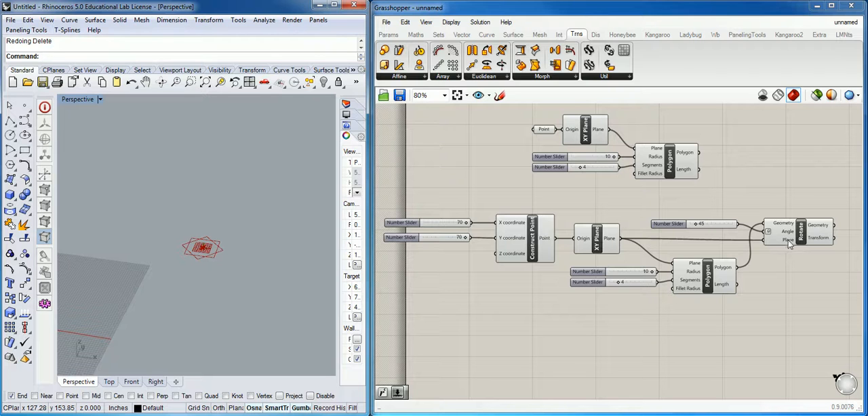
Disconnect the Rotate component's Plane input and rewire the lower XY Plane's output into it
{"action": "mouse_move", "coordinate": [788, 245]}
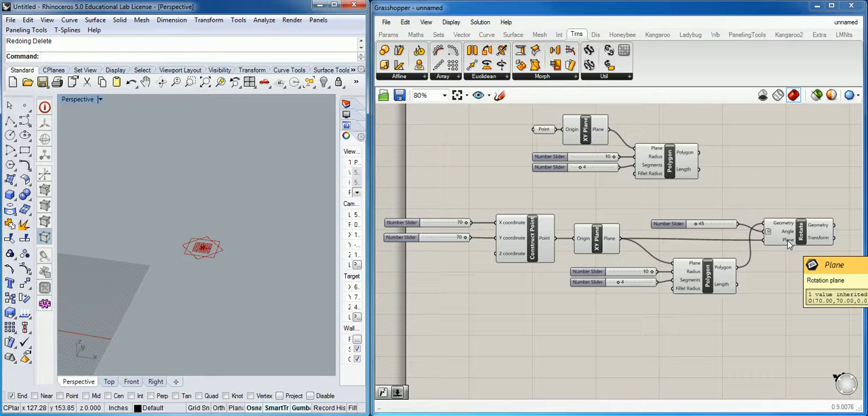
{"action": "right_click", "coordinate": [769, 245]}
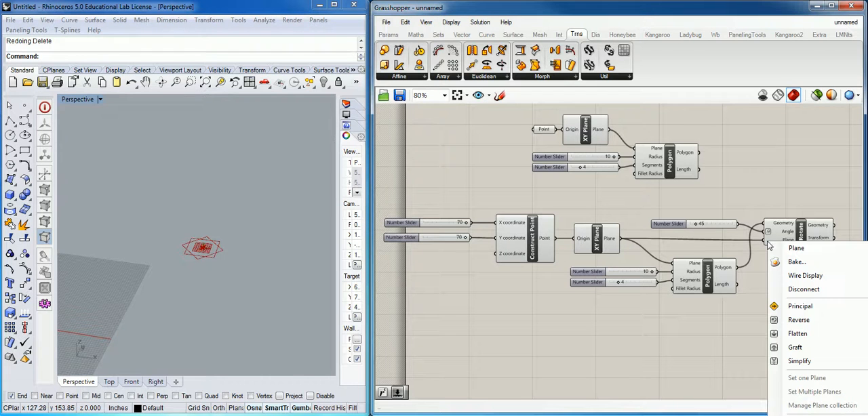
{"action": "left_click", "coordinate": [803, 289]}
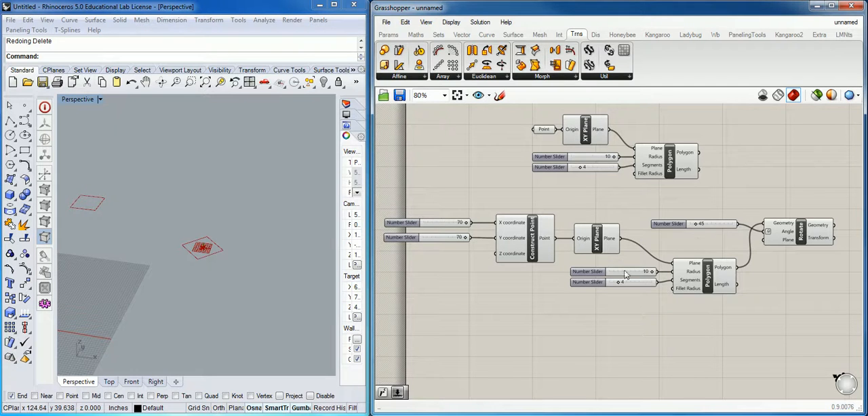
{"action": "left_click_drag", "start_coordinate": [624, 244], "coordinate": [764, 239]}
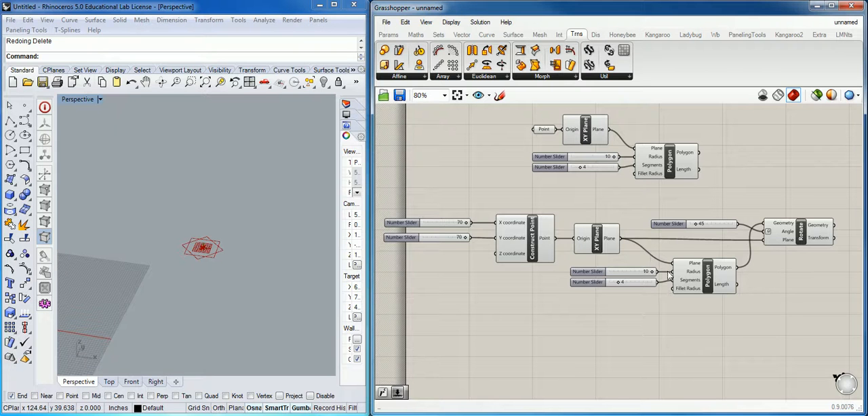
Move the 45 angle slider away from the Rotate component and place a Radians component between them
{"action": "left_click", "coordinate": [669, 225]}
{"action": "left_click_drag", "start_coordinate": [668, 228], "coordinate": [610, 212]}
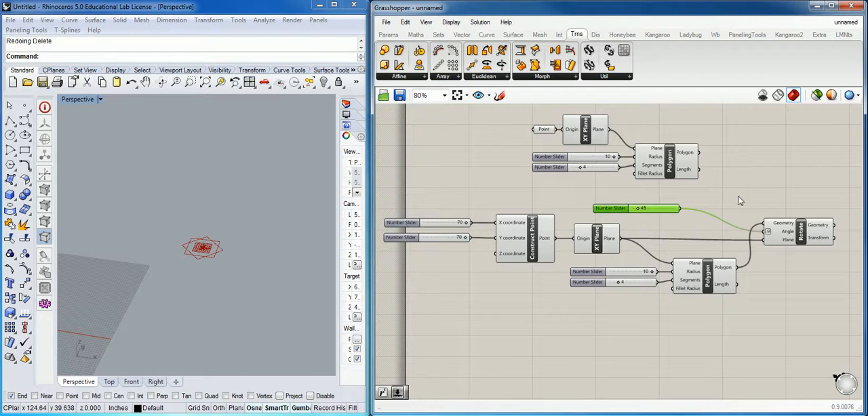
{"action": "double_click", "coordinate": [738, 193]}
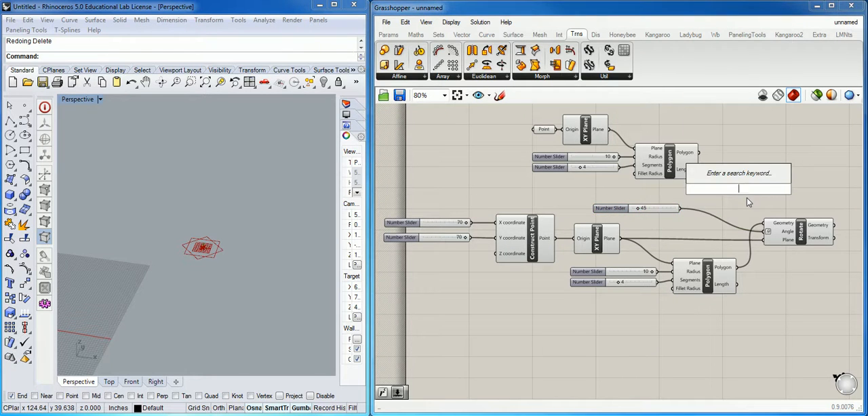
{"action": "type", "text": "rad"}
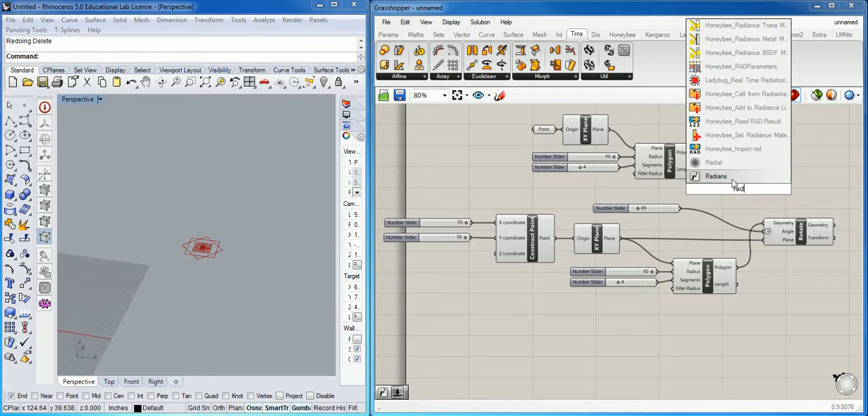
{"action": "key", "text": "Return"}
{"action": "left_click_drag", "start_coordinate": [741, 193], "coordinate": [735, 195]}
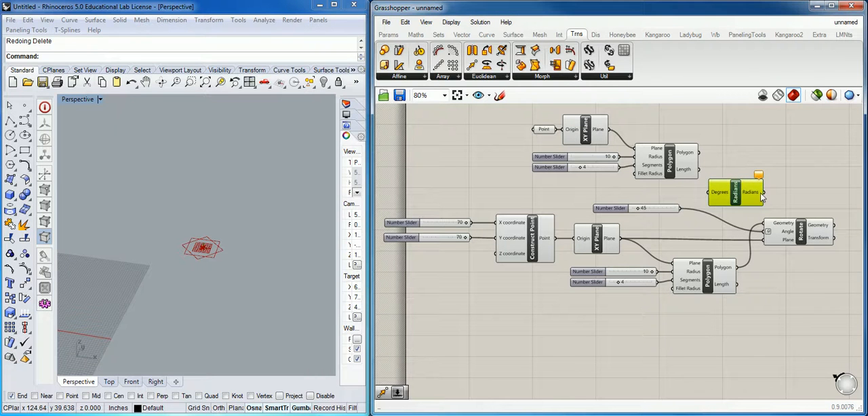
{"action": "left_click_drag", "start_coordinate": [735, 197], "coordinate": [729, 199]}
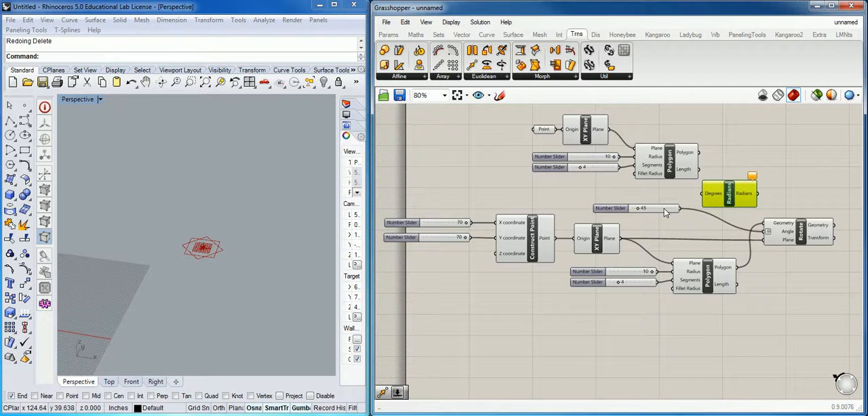
Align the 45 slider with the Radians component and connect it to the Degrees input
{"action": "left_click_drag", "start_coordinate": [622, 211], "coordinate": [616, 206]}
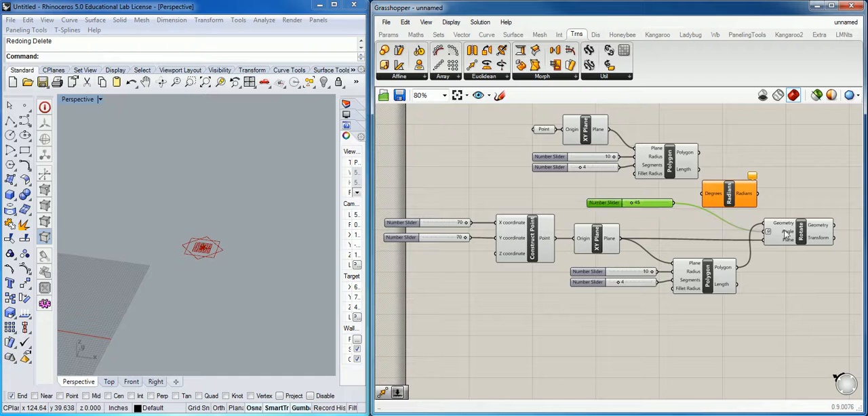
{"action": "left_click_drag", "start_coordinate": [737, 196], "coordinate": [712, 208]}
{"action": "left_click", "coordinate": [706, 209]}
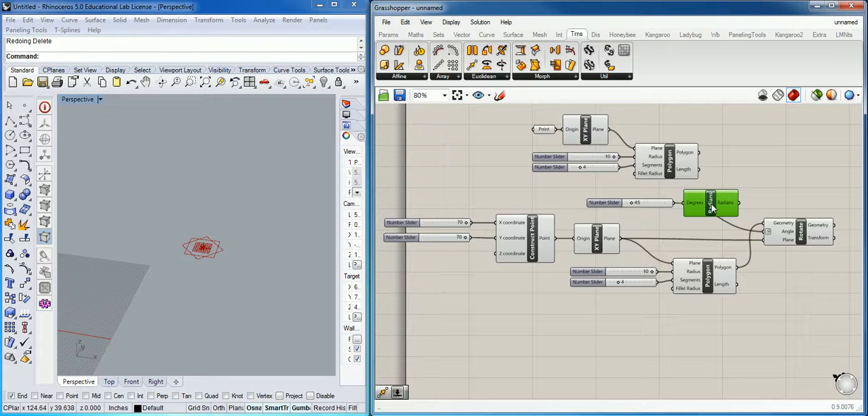
Disconnect the Rotate component's Angle input and turn off its Degrees option
{"action": "right_click", "coordinate": [776, 235]}
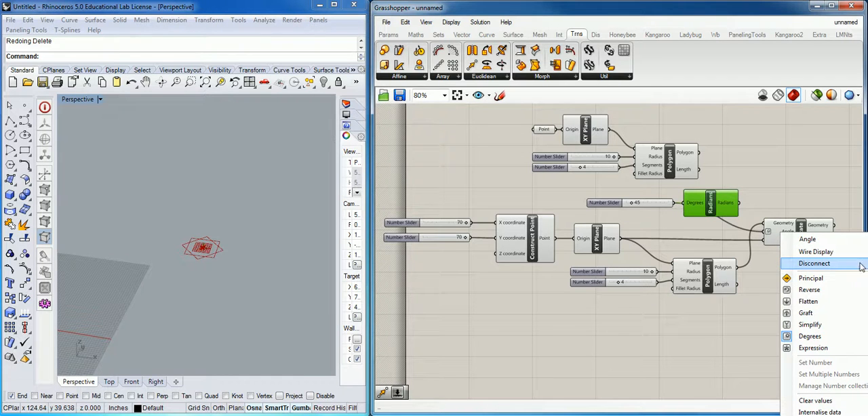
{"action": "left_click", "coordinate": [813, 263]}
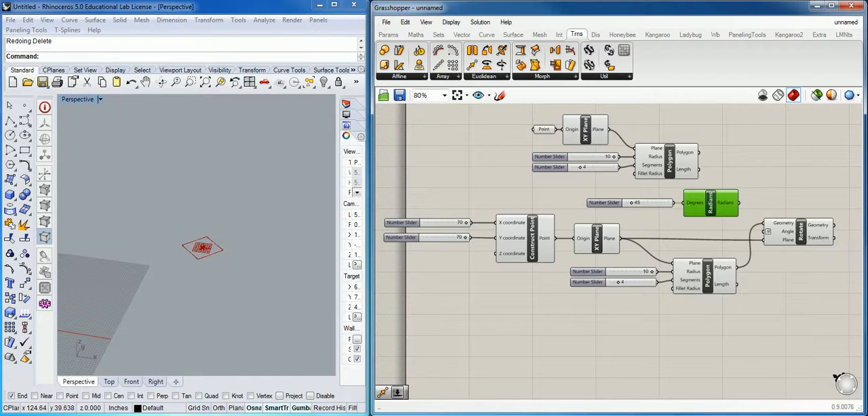
{"action": "right_click", "coordinate": [769, 235]}
{"action": "left_click", "coordinate": [775, 229]}
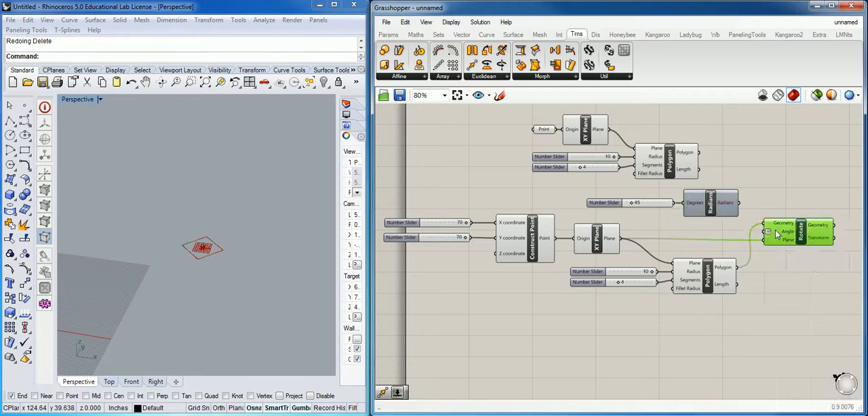
{"action": "right_click", "coordinate": [775, 230]}
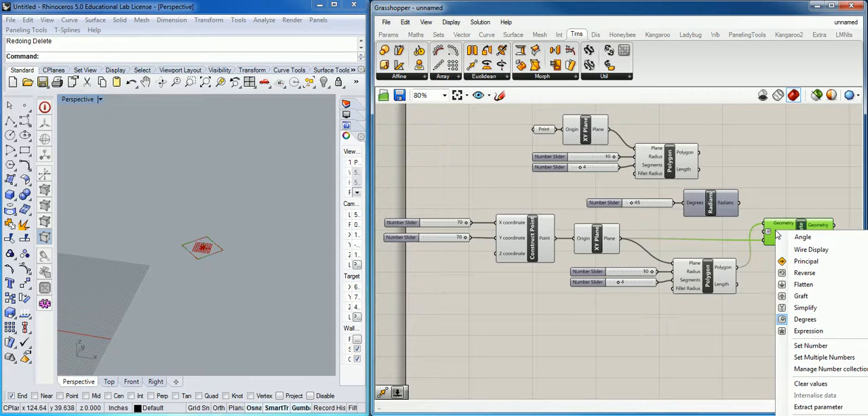
{"action": "left_click", "coordinate": [811, 320]}
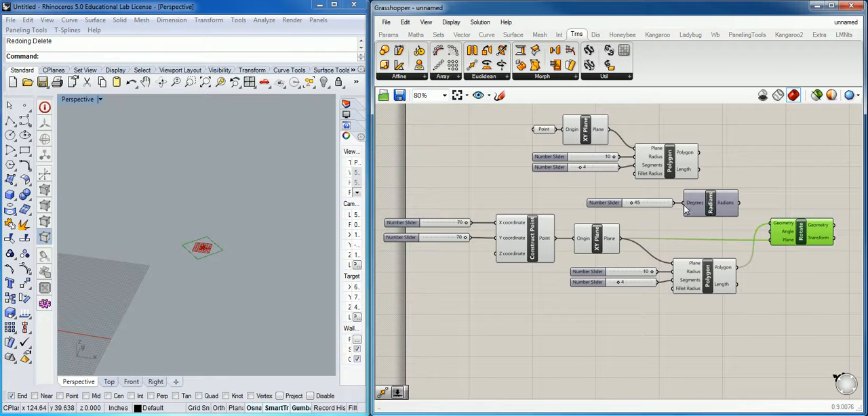
Connect the Radians component's output to the Rotate component's Angle input
{"action": "left_click_drag", "start_coordinate": [713, 207], "coordinate": [767, 233]}
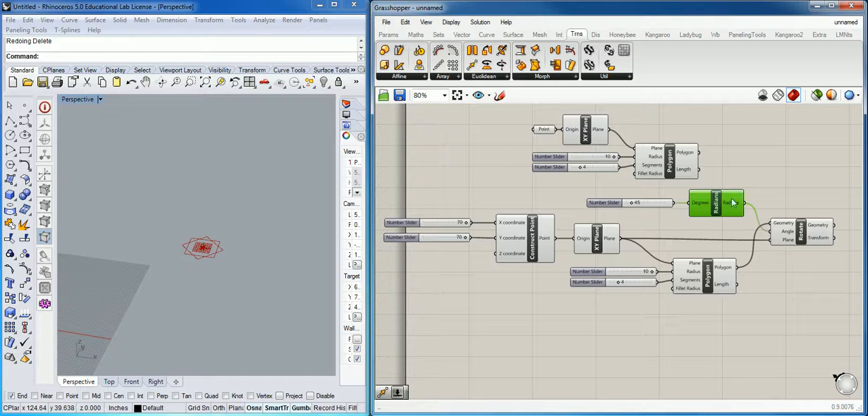
{"action": "mouse_move", "coordinate": [700, 198]}
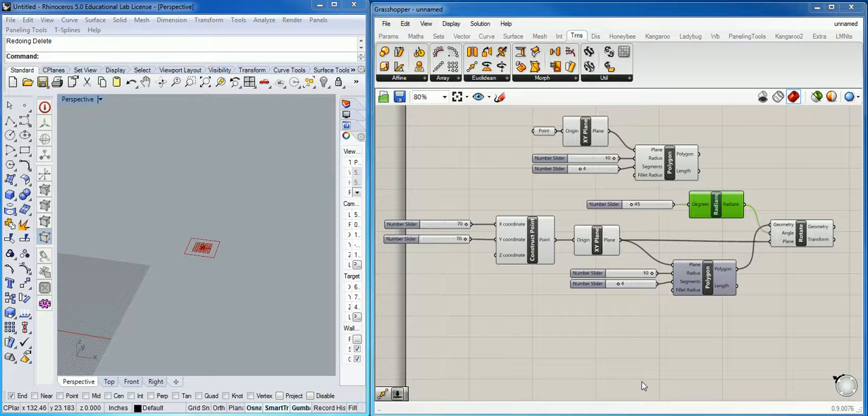
Disable the preview of the lower Polygon component that feeds Rotate and look at its preview and bake options
{"action": "left_click", "coordinate": [708, 278]}
{"action": "middle_click", "coordinate": [708, 276]}
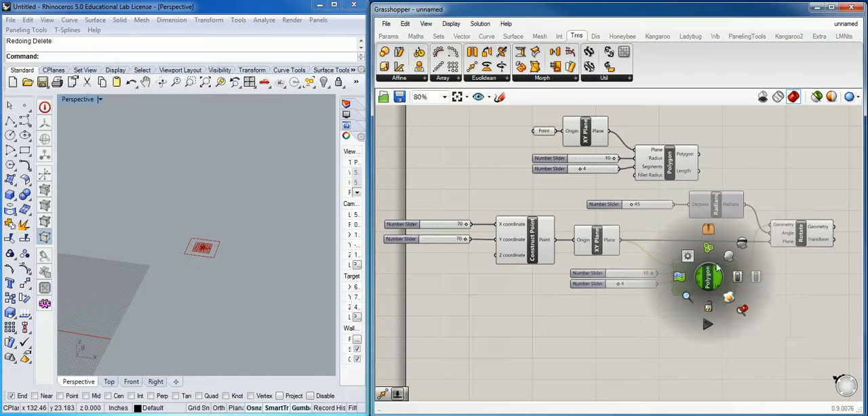
{"action": "left_click", "coordinate": [742, 244]}
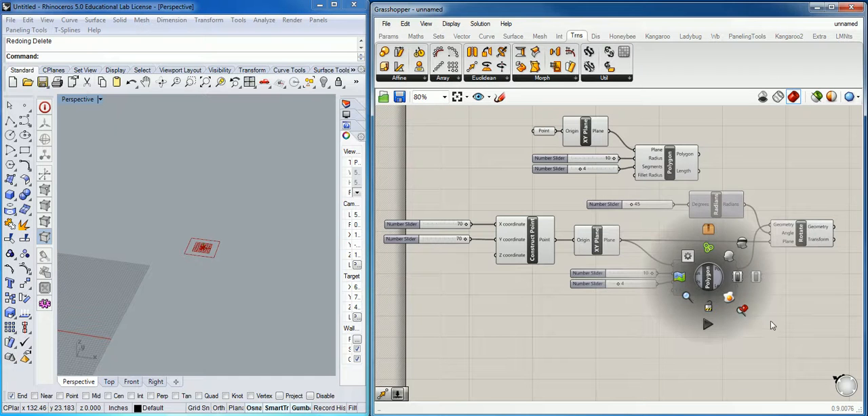
{"action": "left_click", "coordinate": [796, 319]}
{"action": "right_click", "coordinate": [709, 277]}
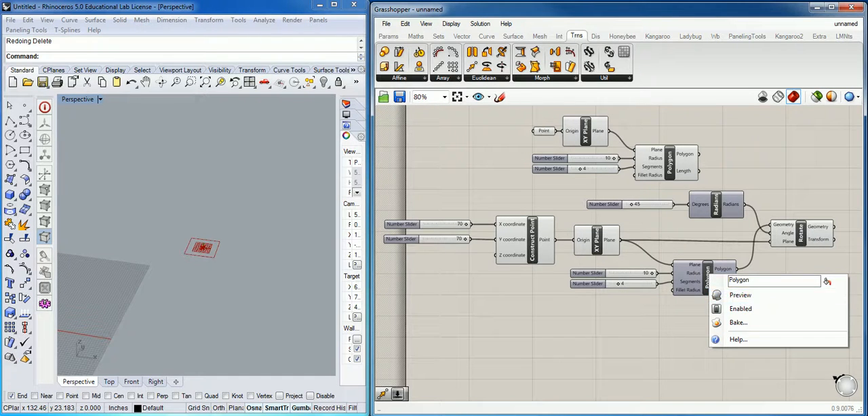
{"action": "key", "text": "Escape"}
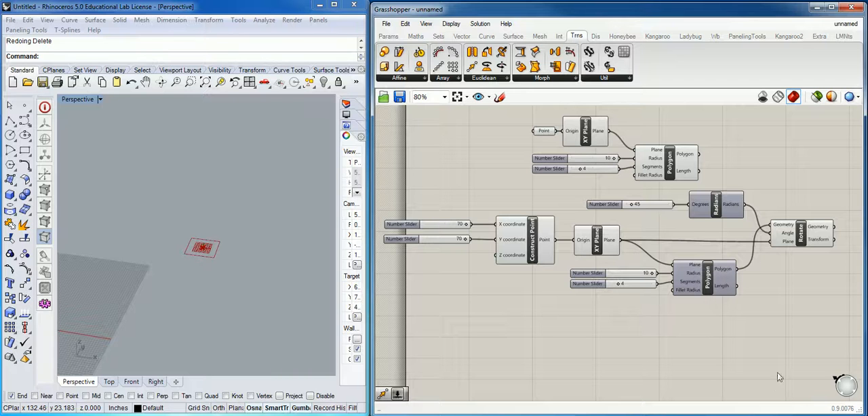